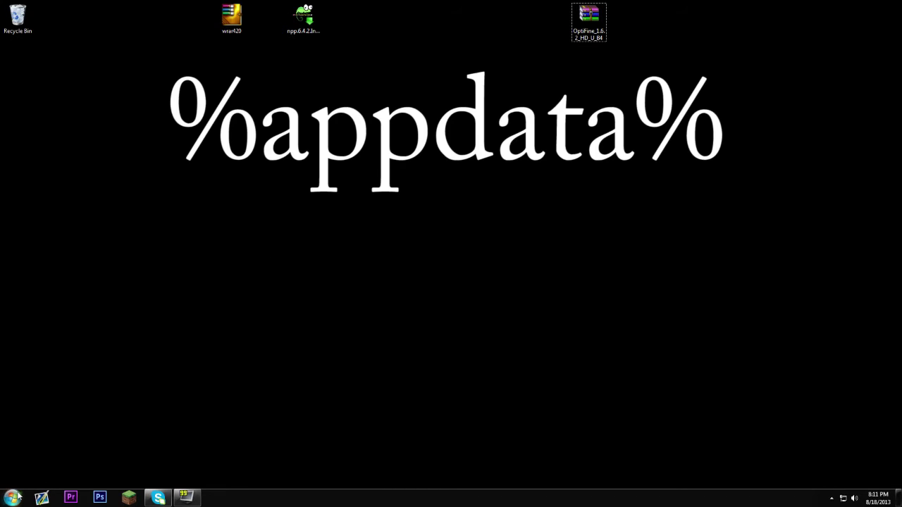
Step: Go to %appdata%, open .minecraft\versions\1.6.2, and select both 1.6.2 files
key("super")
type("%appdata%")
key("Return")
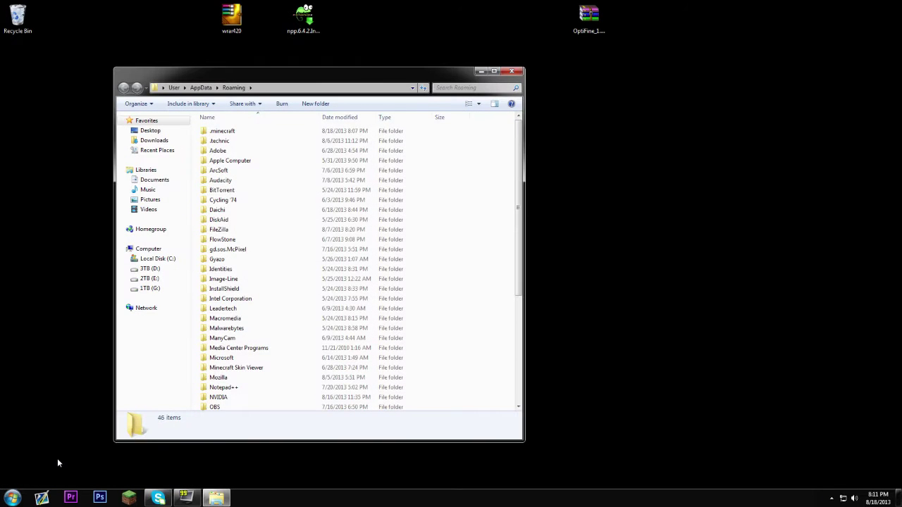
double_click(223, 132)
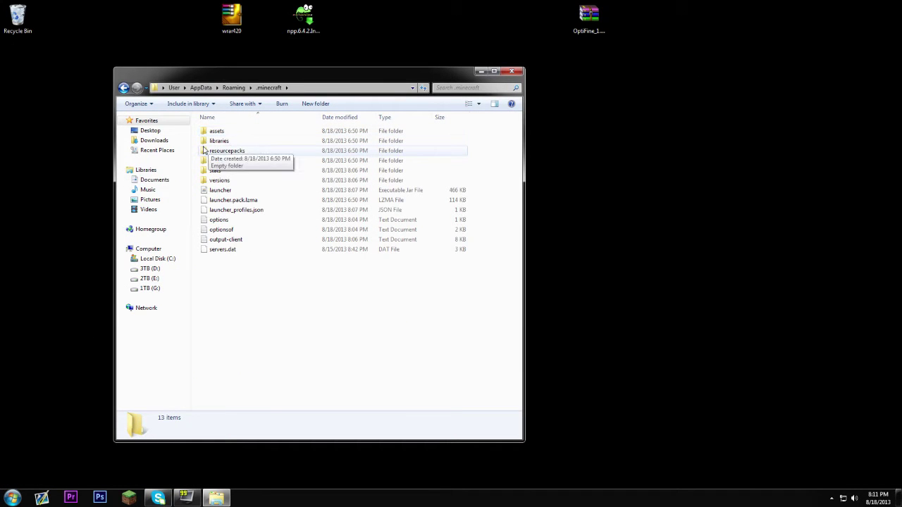
left_click(224, 180)
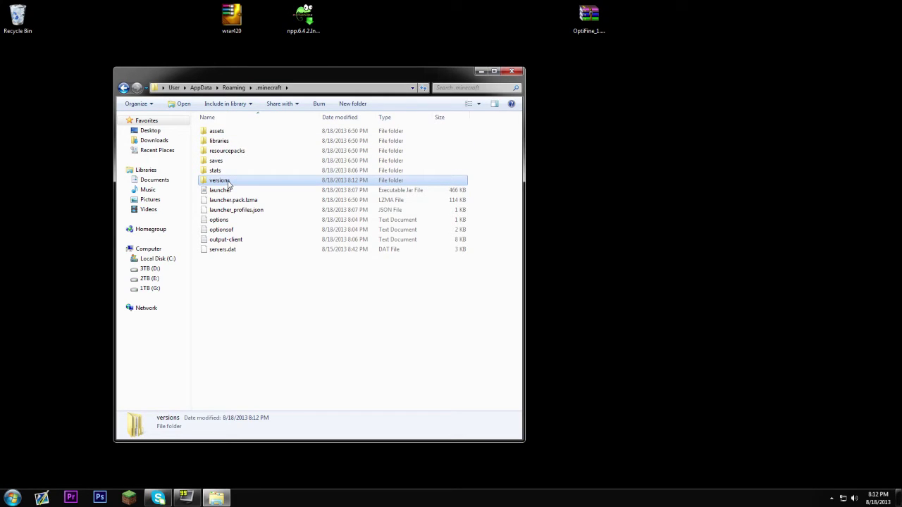
double_click(228, 181)
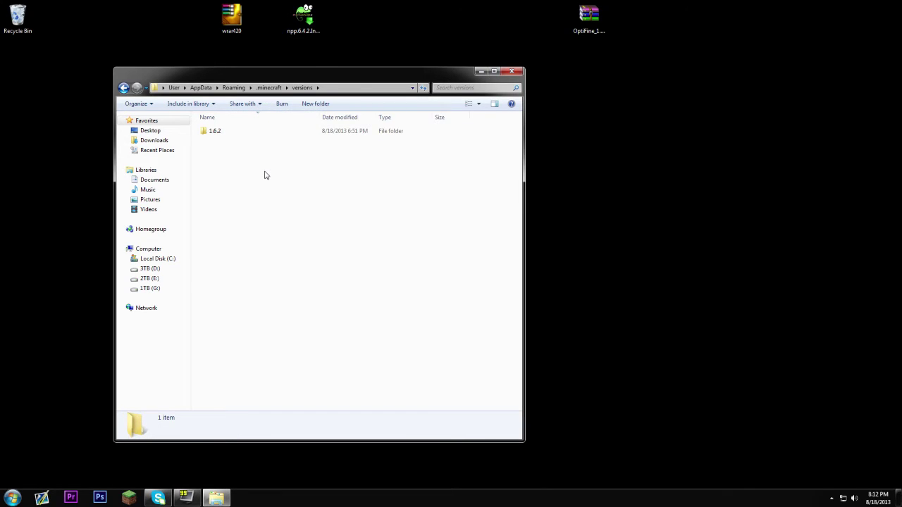
double_click(215, 133)
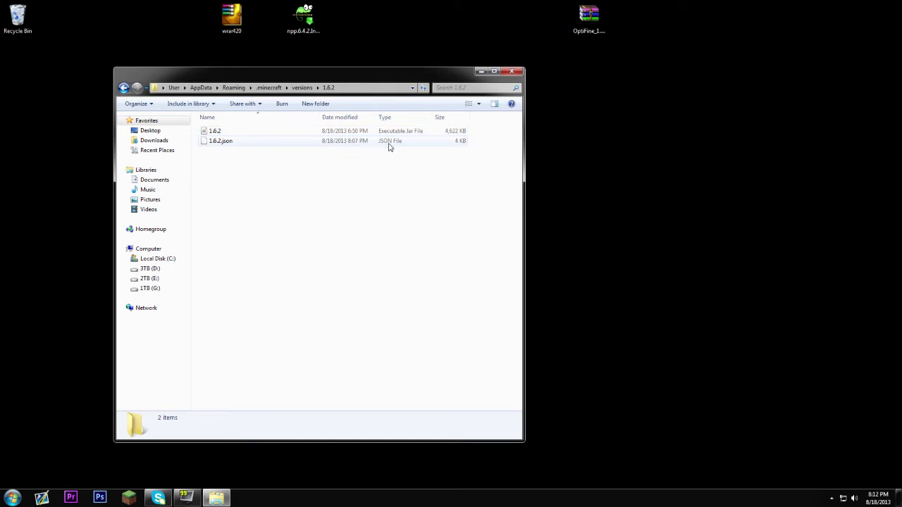
left_click_drag(272, 157, 270, 134)
Step: Copy the 1.6.2 jar and 1.6.2.json files and return to the versions folder
right_click(274, 135)
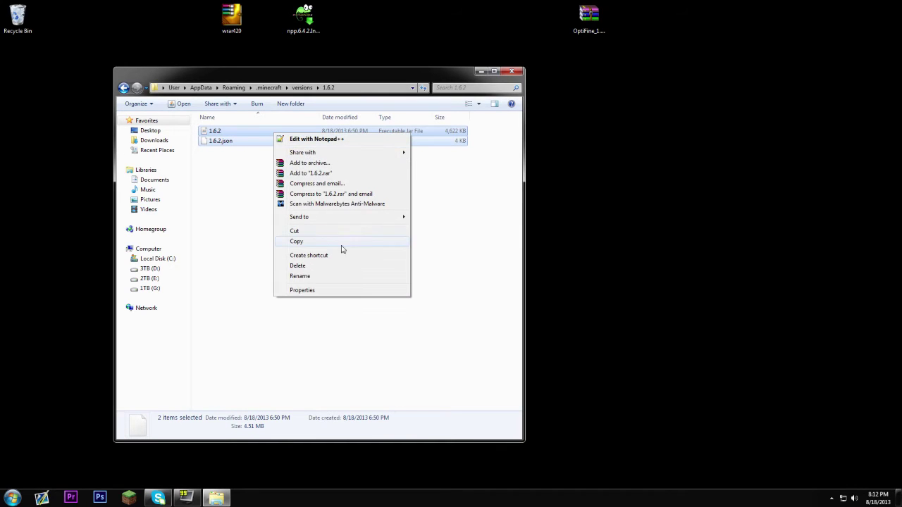
left_click(342, 242)
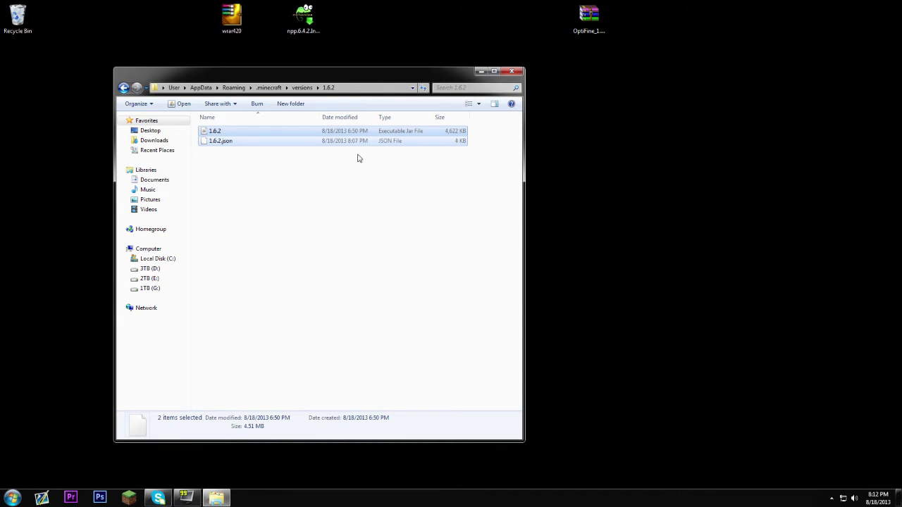
left_click(125, 88)
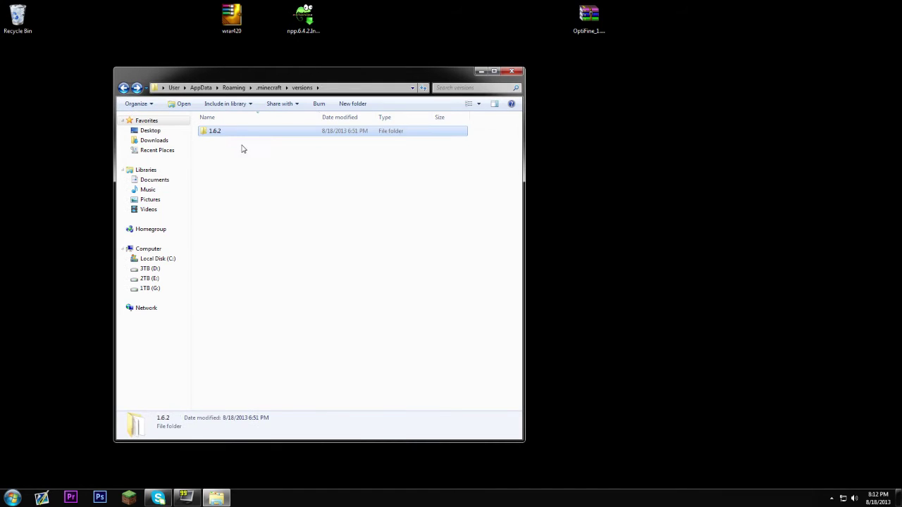
Step: Create a new folder named 1.6.2optifine in versions
right_click(266, 194)
mouse_move(366, 305)
left_click(395, 305)
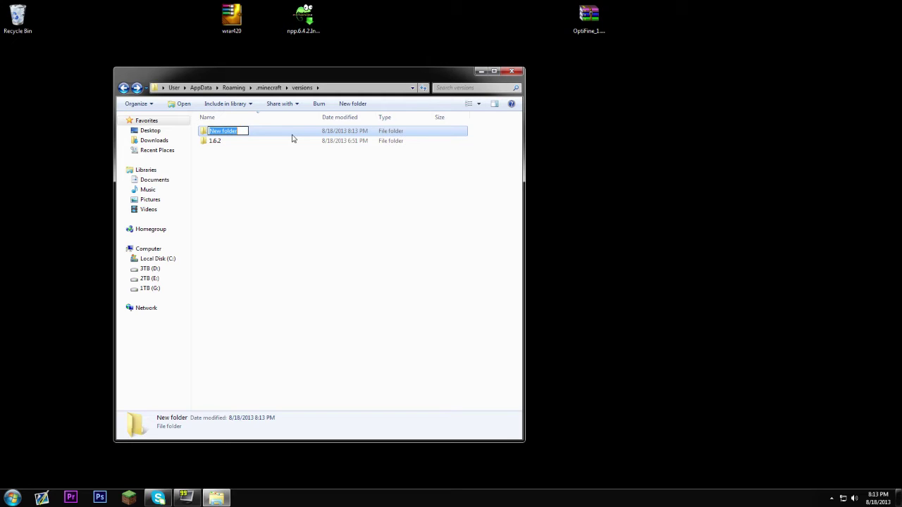
type("1.6.2optifine")
Step: Paste the copied 1.6.2 files into the new 1.6.2optifine folder
left_click(266, 229)
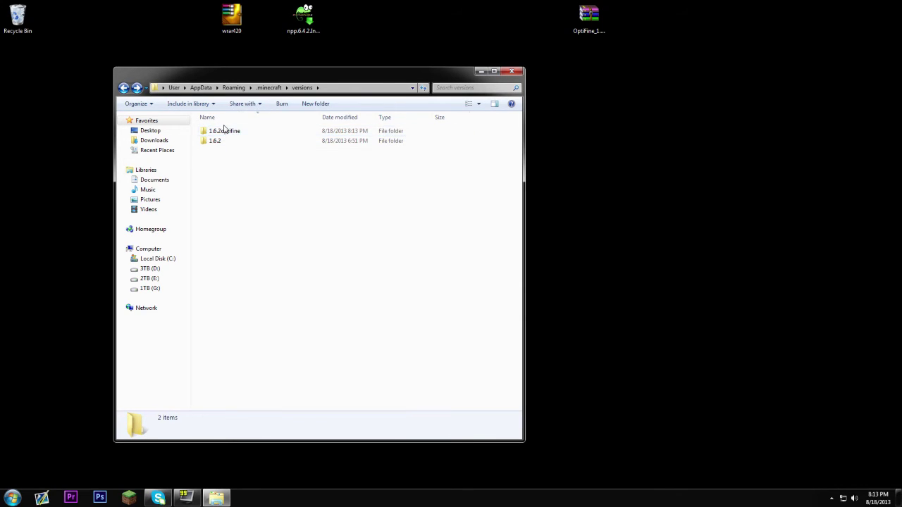
double_click(223, 131)
right_click(255, 189)
left_click(334, 250)
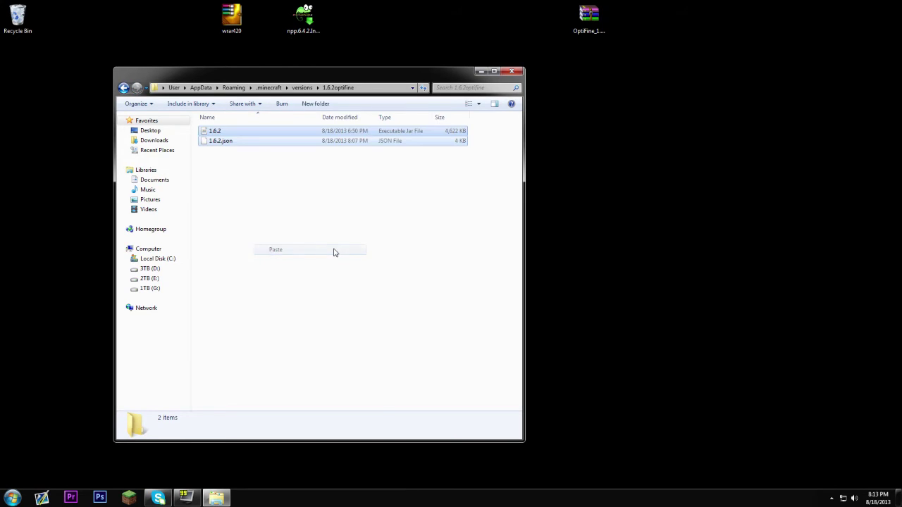
left_click(319, 251)
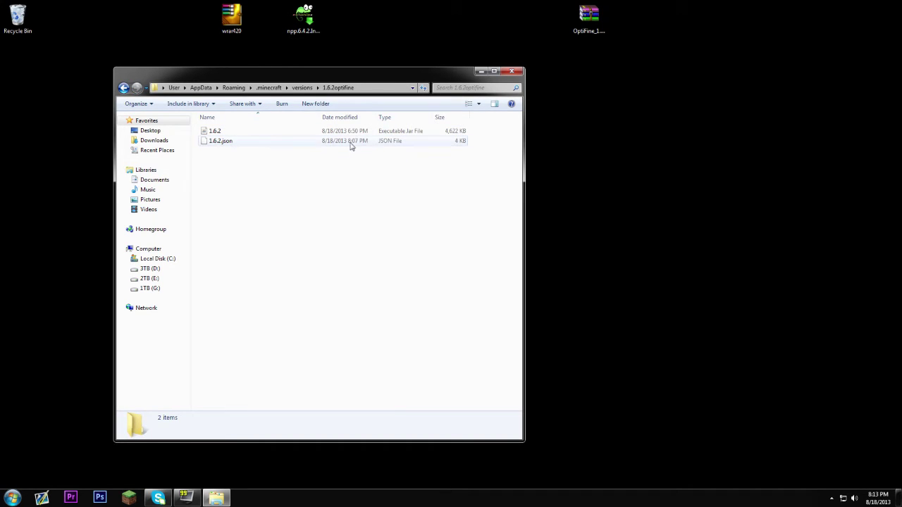
Step: Open the copied 1.6.2.json in Notepad++
right_click(256, 142)
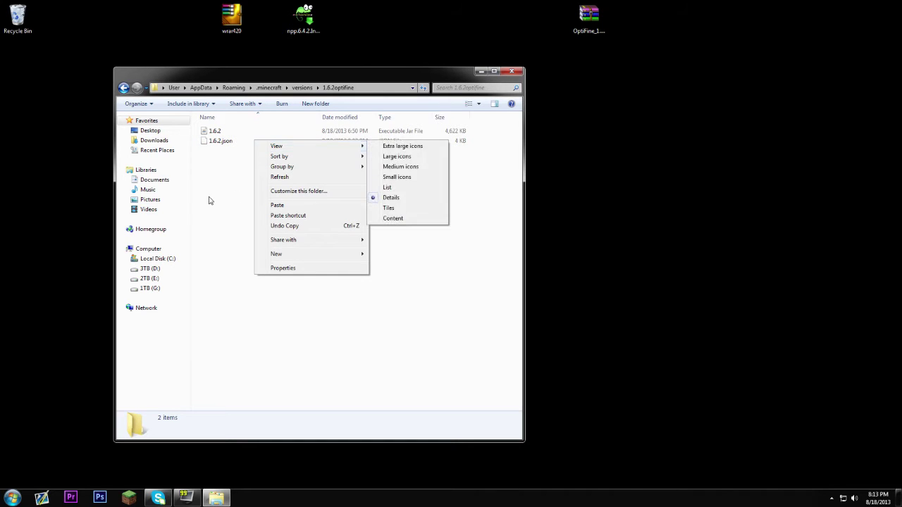
right_click(206, 142)
left_click(236, 158)
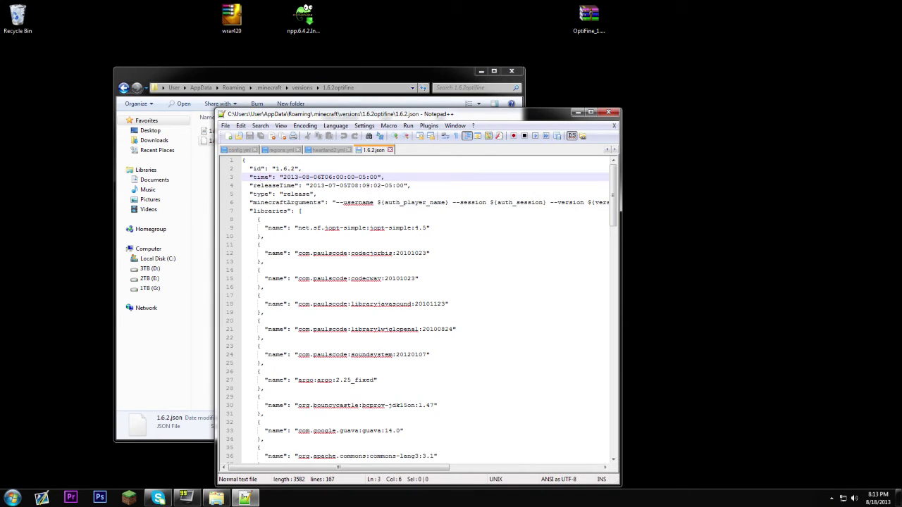
Step: Append 'optifine' to the id value so it reads 1.6.2optifine, save, and close Notepad++
left_click(295, 169)
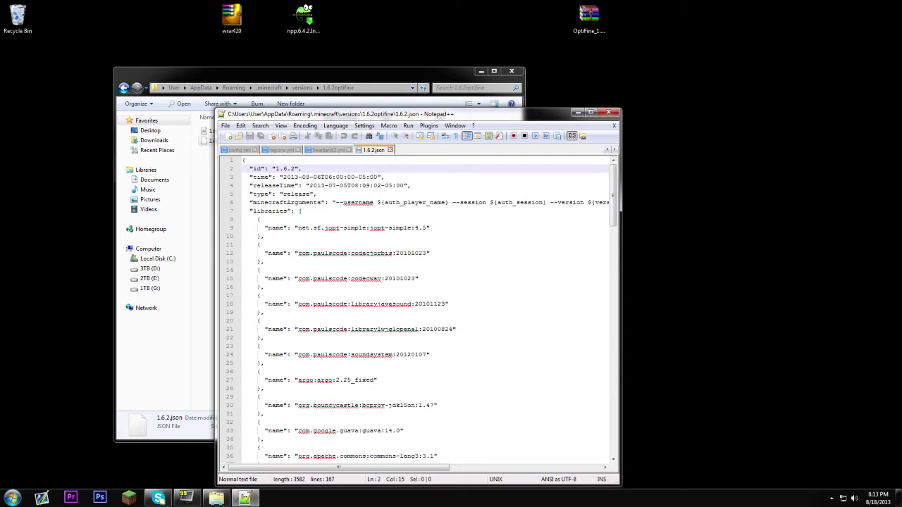
type("optifine")
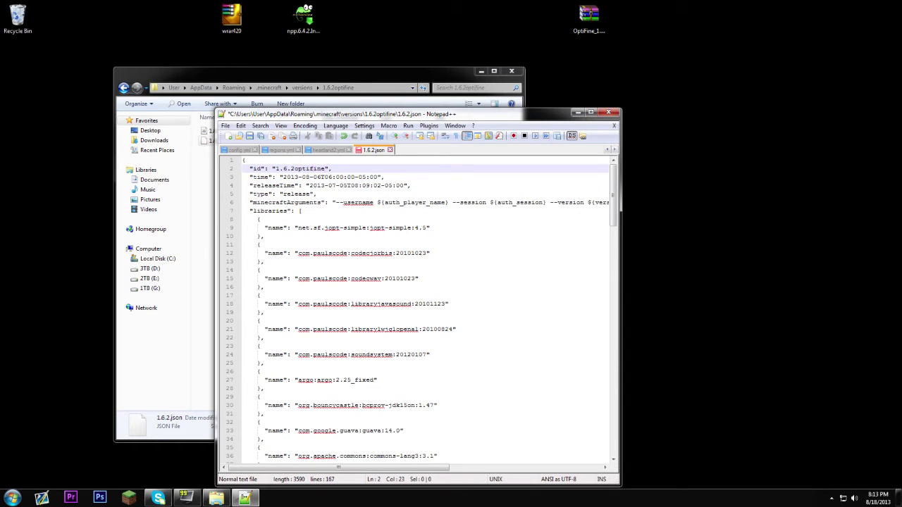
left_click(250, 136)
left_click(609, 112)
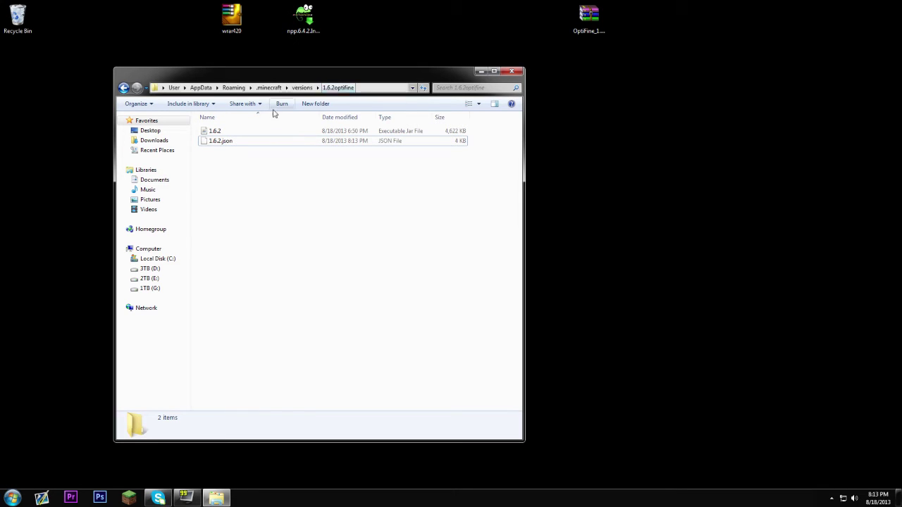
Step: Rename the 1.6.2 jar to 1.6.2optifine
right_click(224, 133)
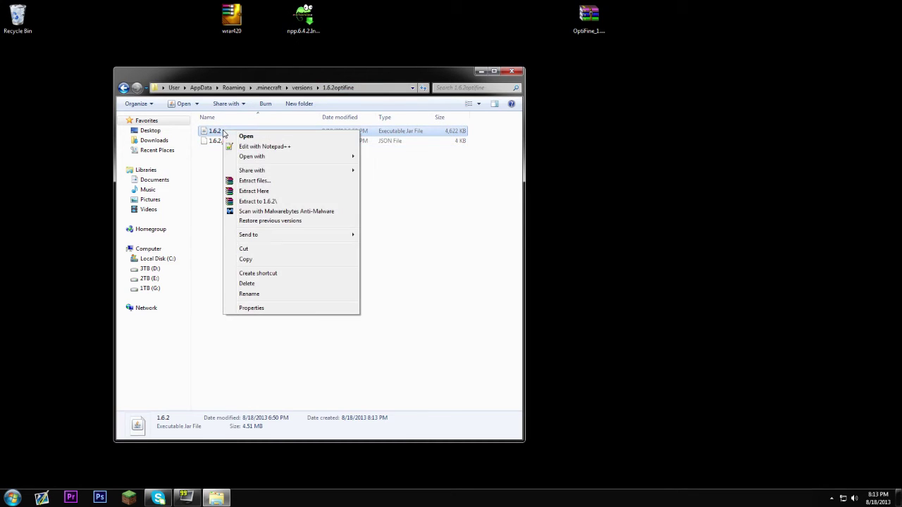
left_click(276, 298)
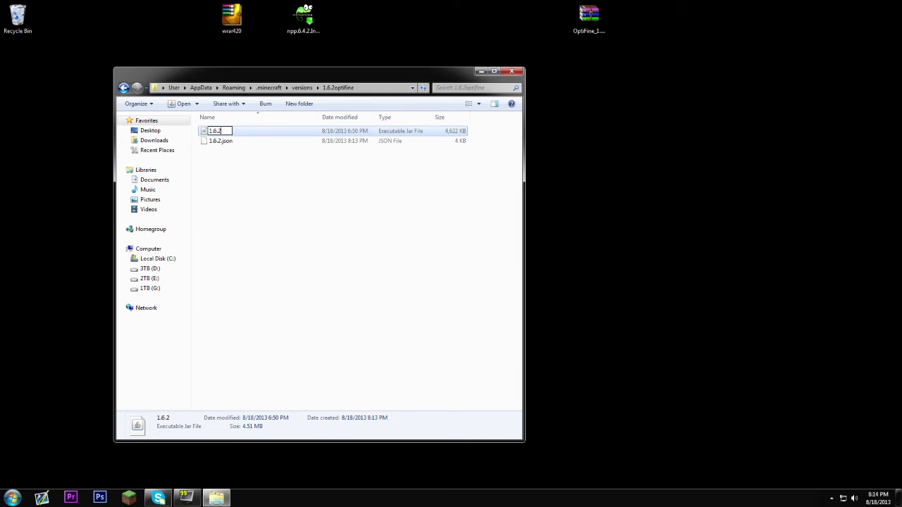
type("optifine")
left_click(215, 197)
Step: Rename 1.6.2.json to 1.6.2optifine.json
left_click(221, 131)
right_click(224, 132)
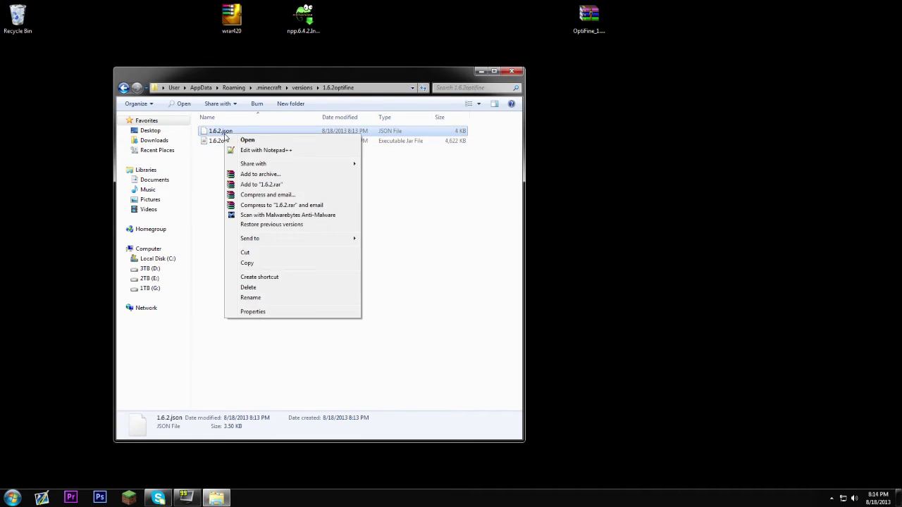
left_click(284, 298)
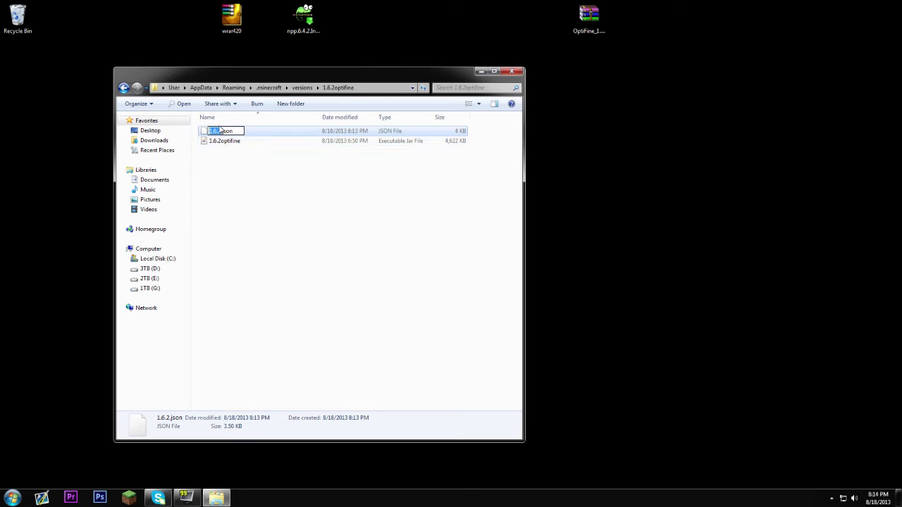
key("Right")
type("optifine")
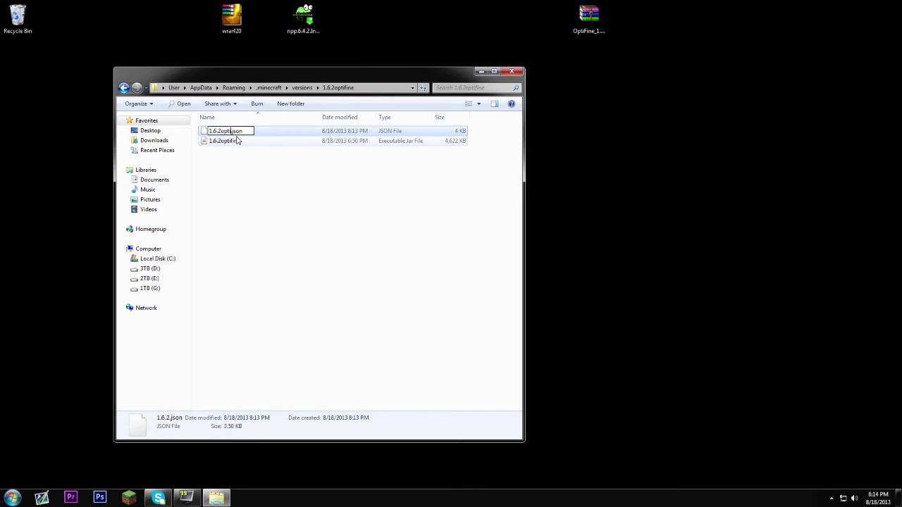
left_click(248, 196)
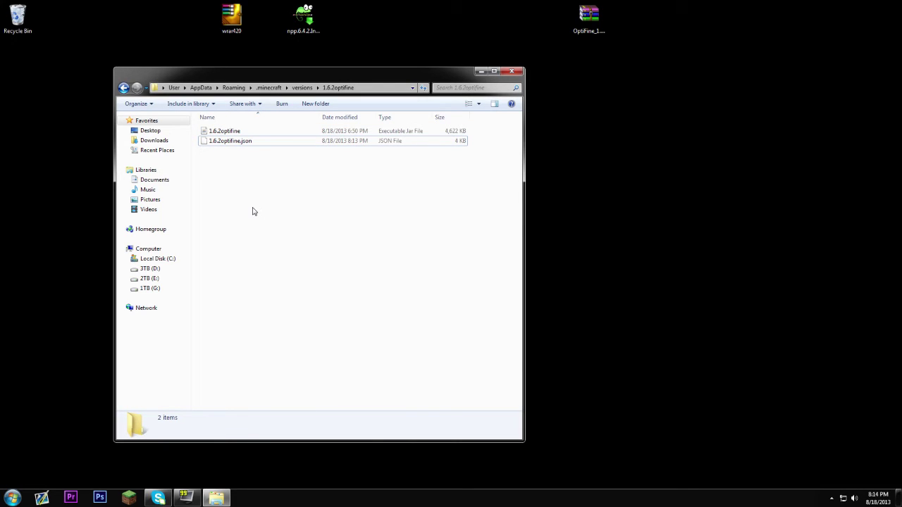
right_click(230, 131)
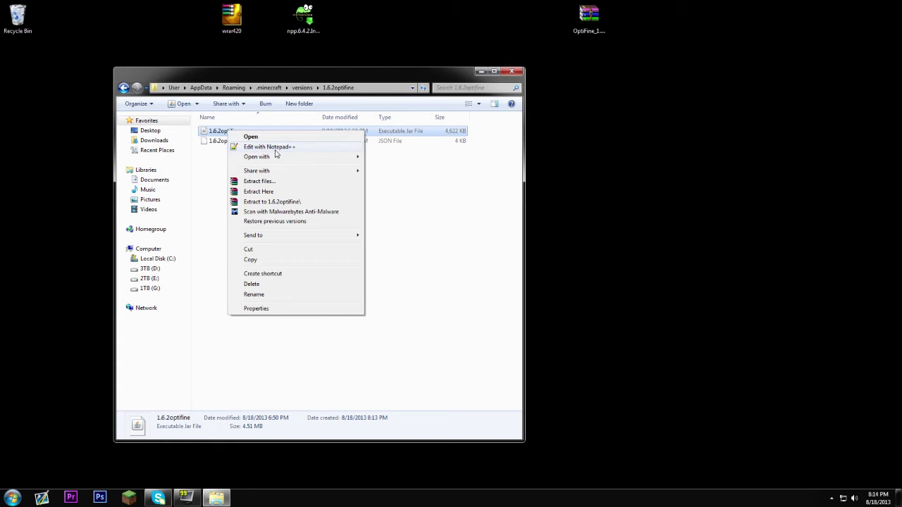
Step: Open the 1.6.2optifine jar as an archive in WinRAR
mouse_move(356, 162)
left_click(408, 168)
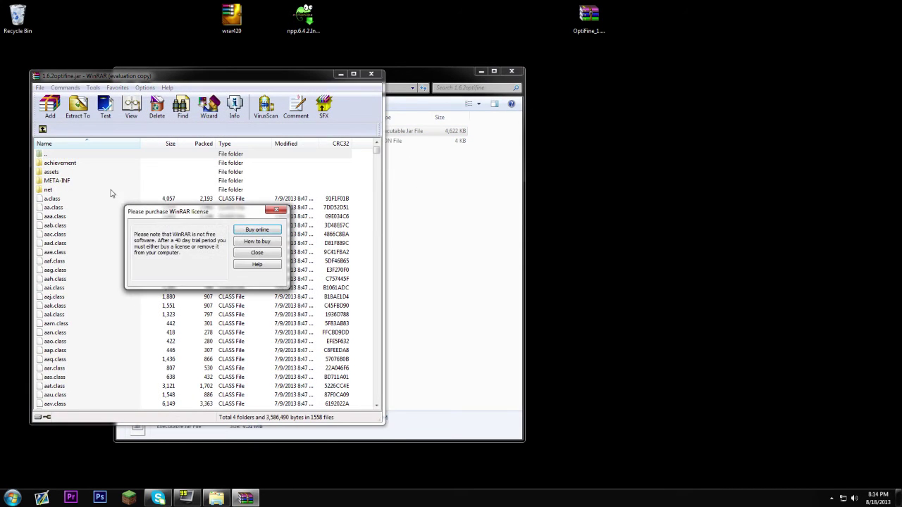
left_click(275, 213)
Step: Delete the META-INF folder from the 1.6.2optifine jar
left_click(48, 181)
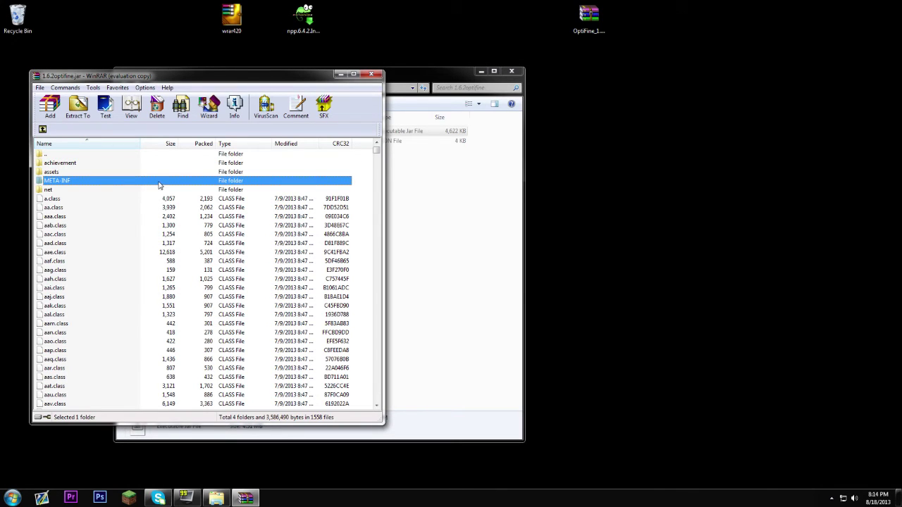
key("Delete")
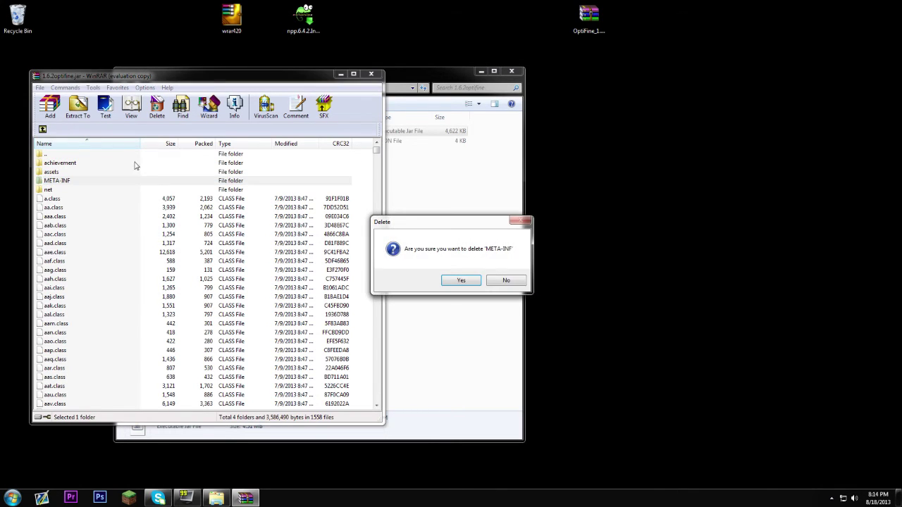
left_click(471, 280)
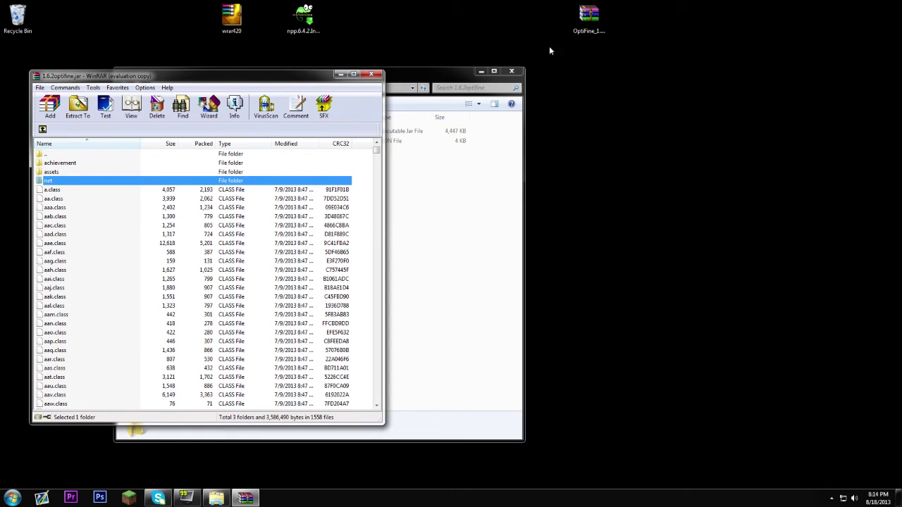
left_click(589, 18)
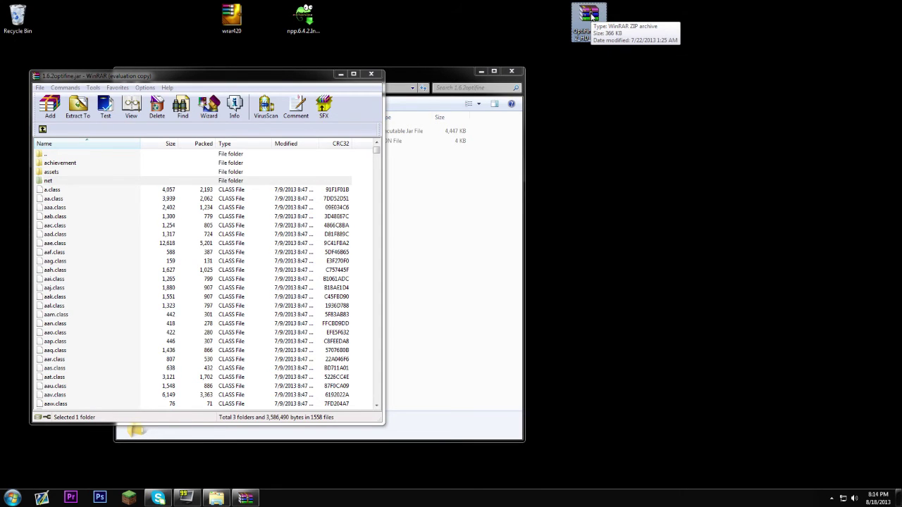
Step: Open the OptiFine zip in WinRAR beside the jar archive
double_click(592, 15)
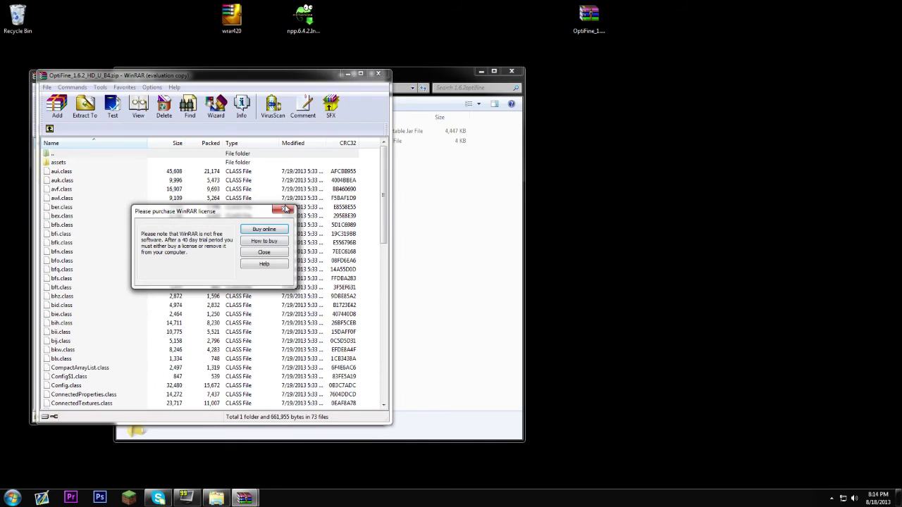
left_click(286, 213)
left_click_drag(187, 78, 661, 78)
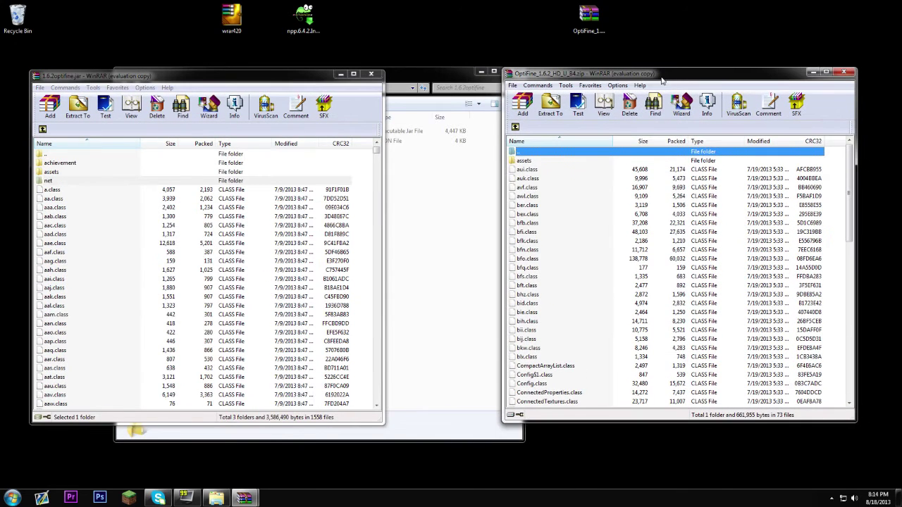
Step: Add every OptiFine file into 1.6.2optifine.jar, then close both WinRAR windows
left_click(659, 199)
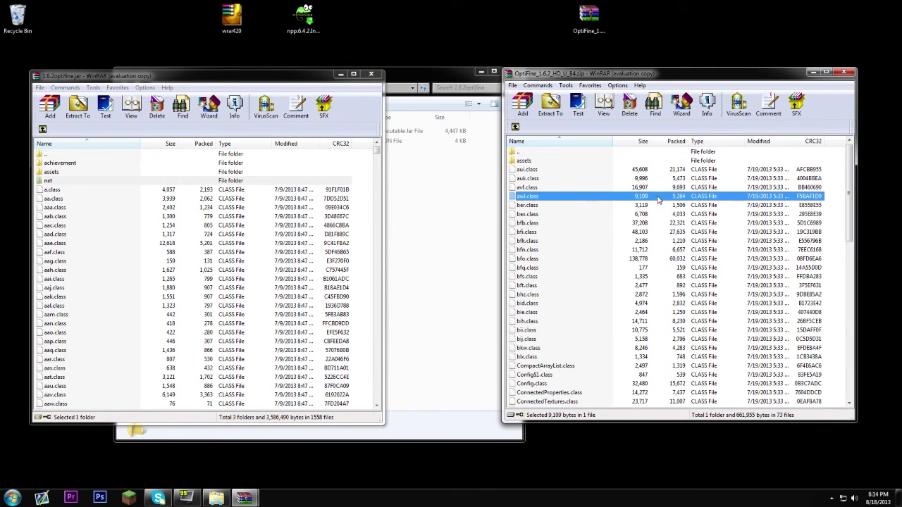
key("ctrl+a")
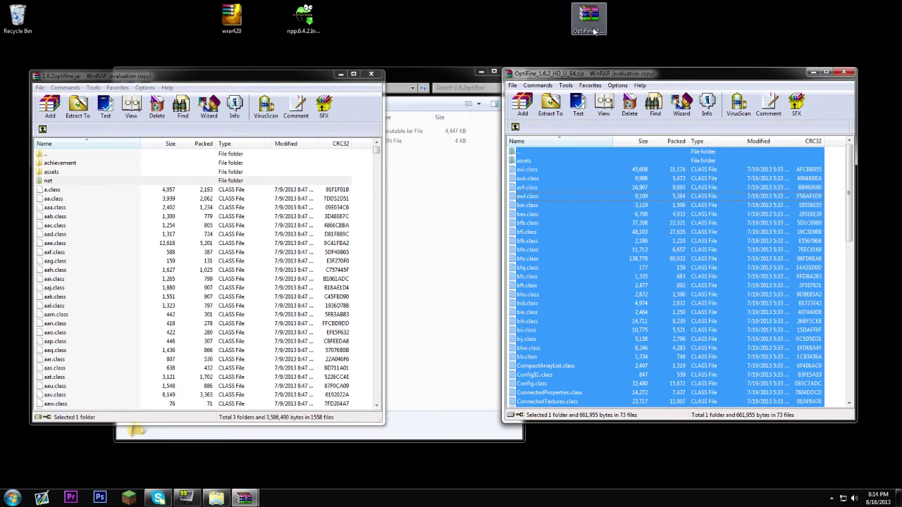
left_click_drag(652, 253, 181, 281)
left_click(215, 325)
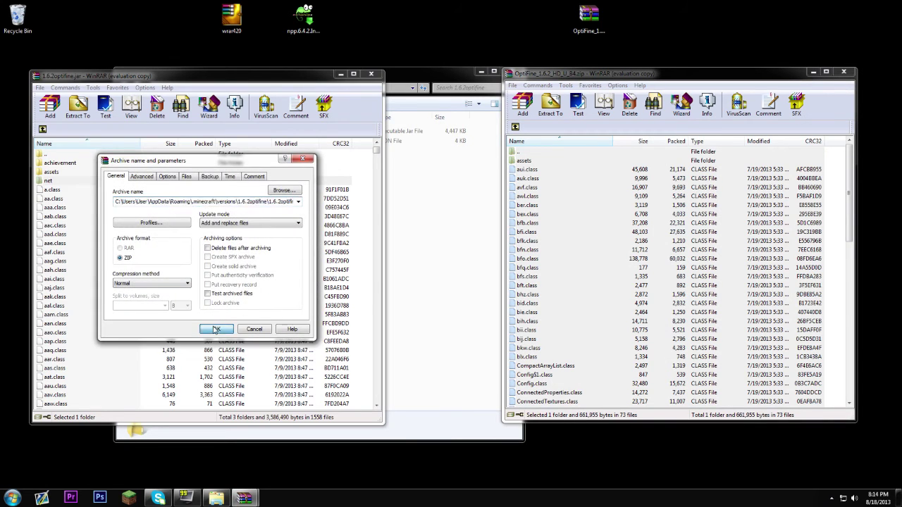
left_click(843, 72)
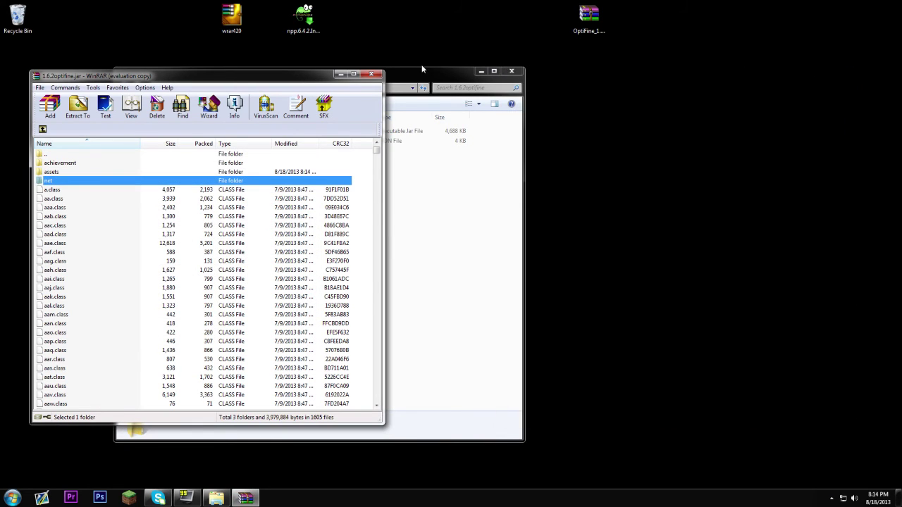
left_click(371, 75)
Step: Launch Minecraft Launcher and save a new '1.6.2 Optifine' profile using release 1.6.2optifine
left_click(511, 71)
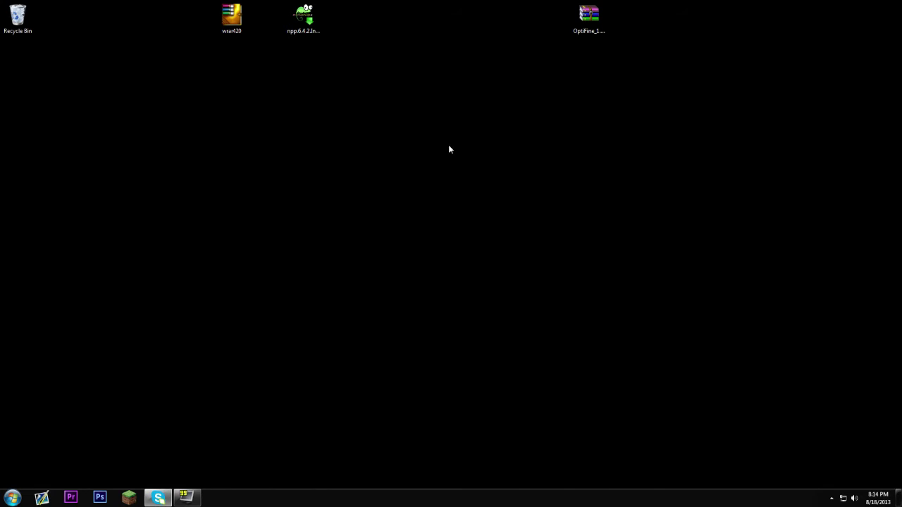
left_click(129, 498)
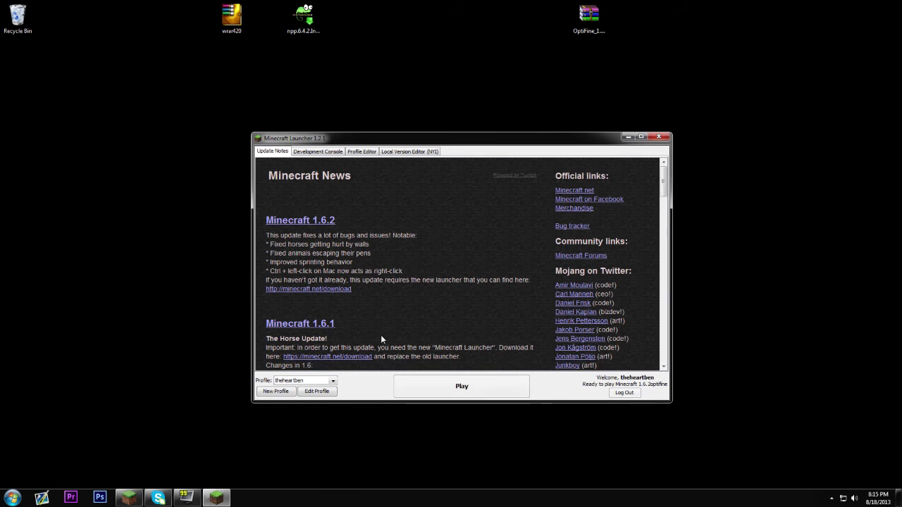
left_click(285, 392)
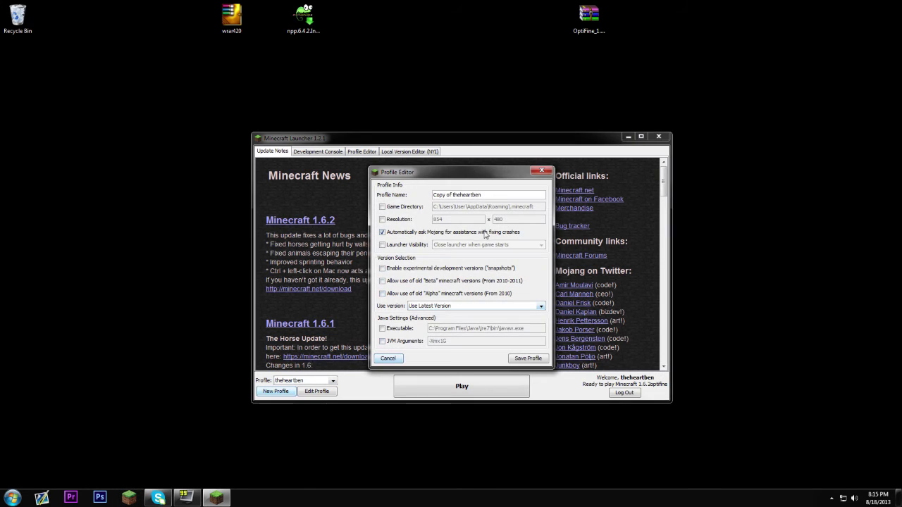
key("ctrl+a")
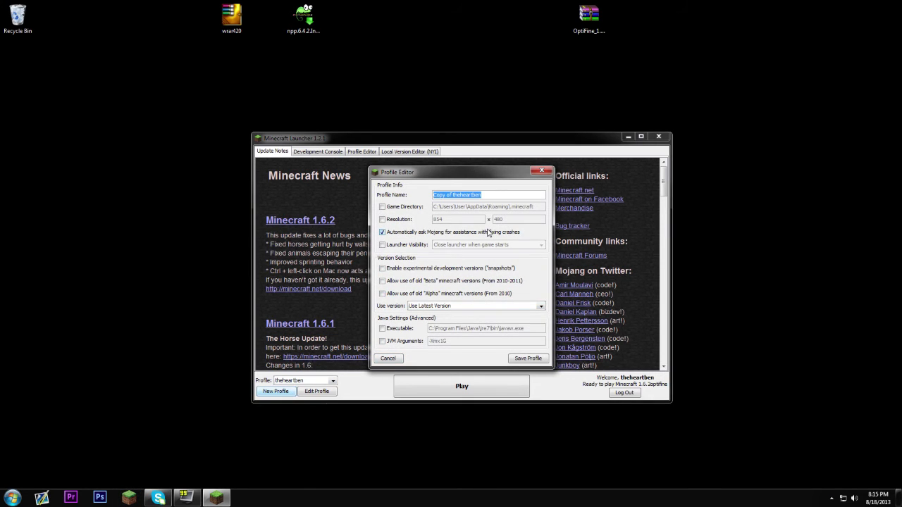
type("1.6.2 Optifine")
left_click(458, 308)
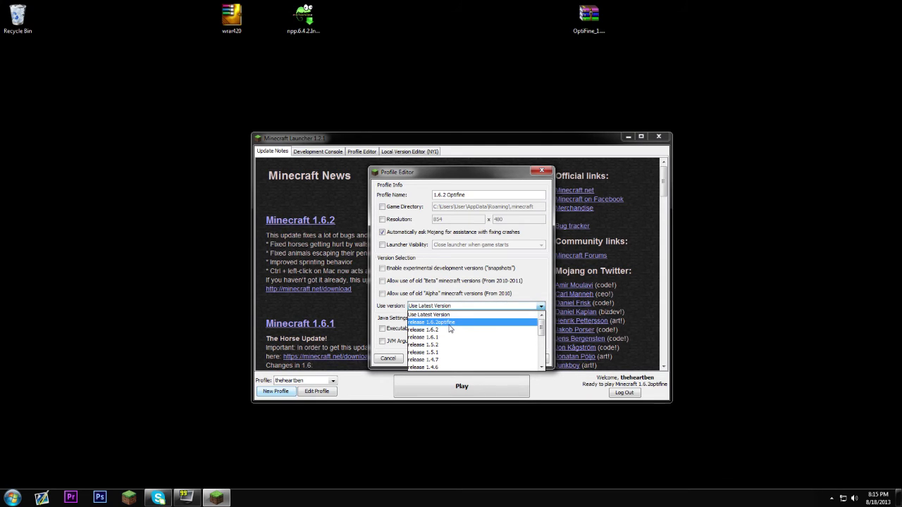
left_click(449, 322)
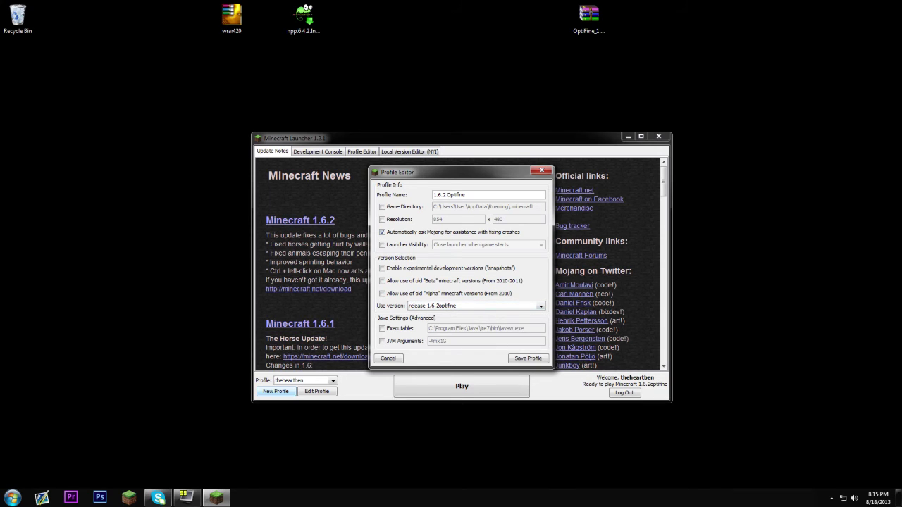
left_click(525, 358)
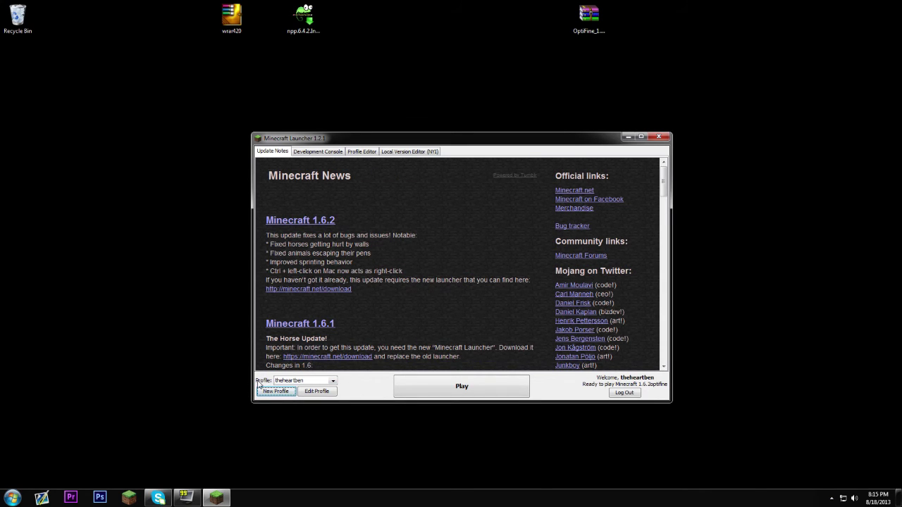
left_click(321, 381)
Step: Start Minecraft with the 1.6.2 Optifine profile and maximize the game window
left_click(308, 398)
left_click(441, 384)
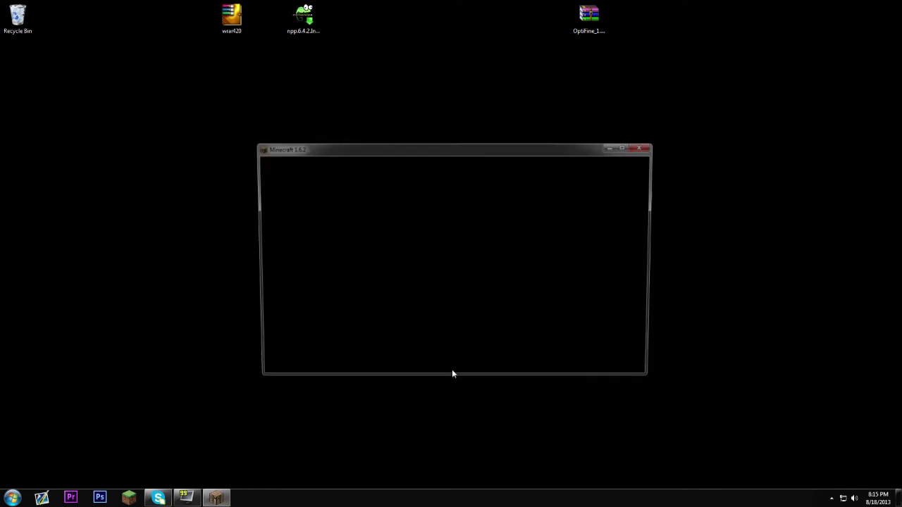
left_click(394, 350)
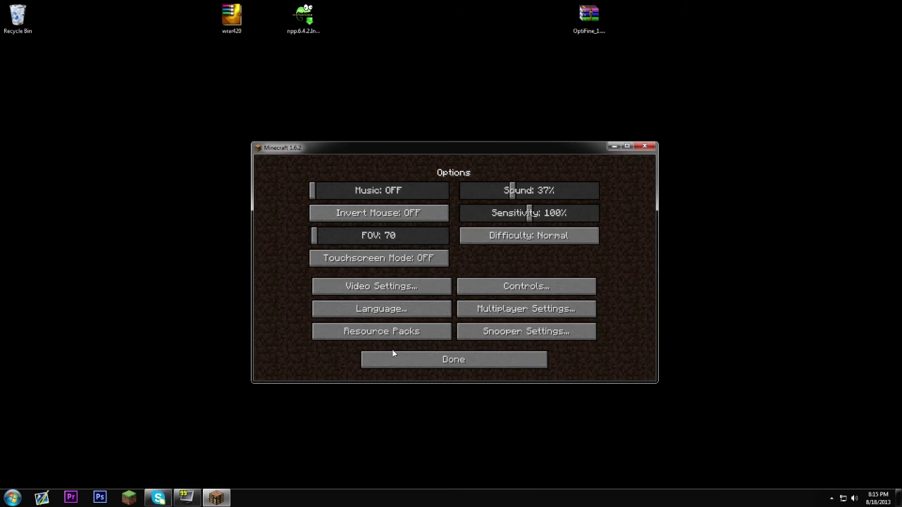
left_click(626, 146)
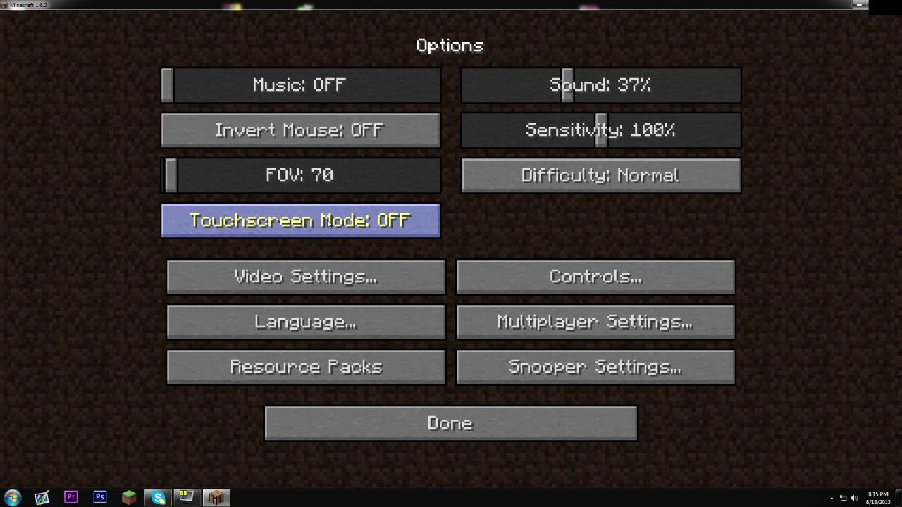
Step: Review Video Settings, with render distance Far, plus the Animations and Quality pages, then return to the main menu
left_click(333, 271)
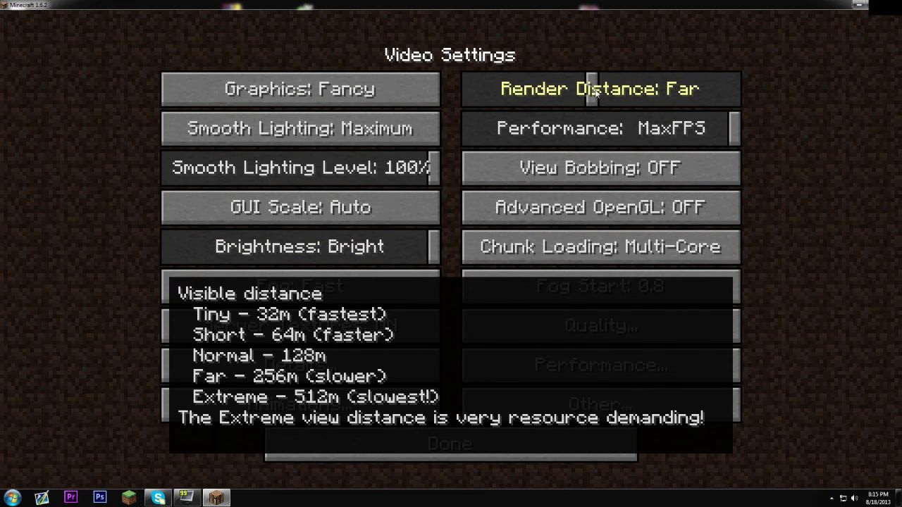
mouse_move(590, 89)
left_mouse_down()
mouse_move(704, 90)
mouse_move(607, 92)
mouse_move(597, 103)
left_mouse_up()
left_click(314, 404)
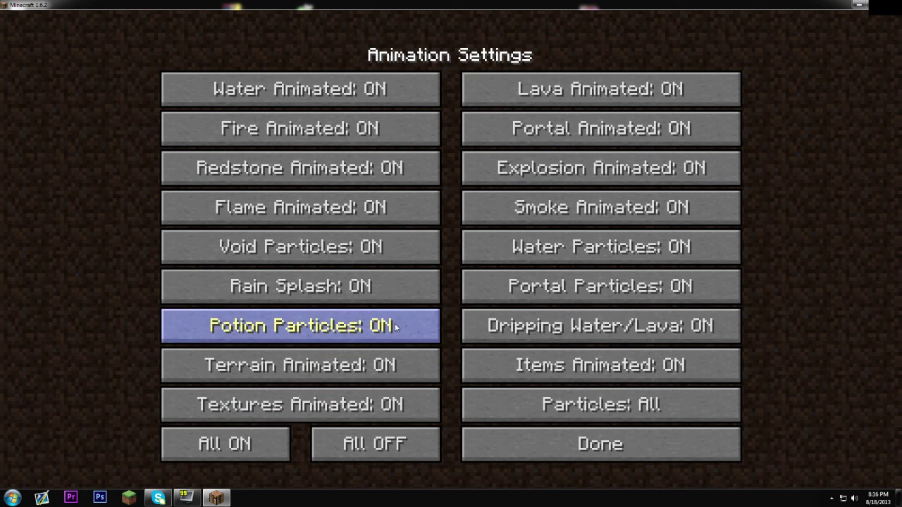
left_click(553, 445)
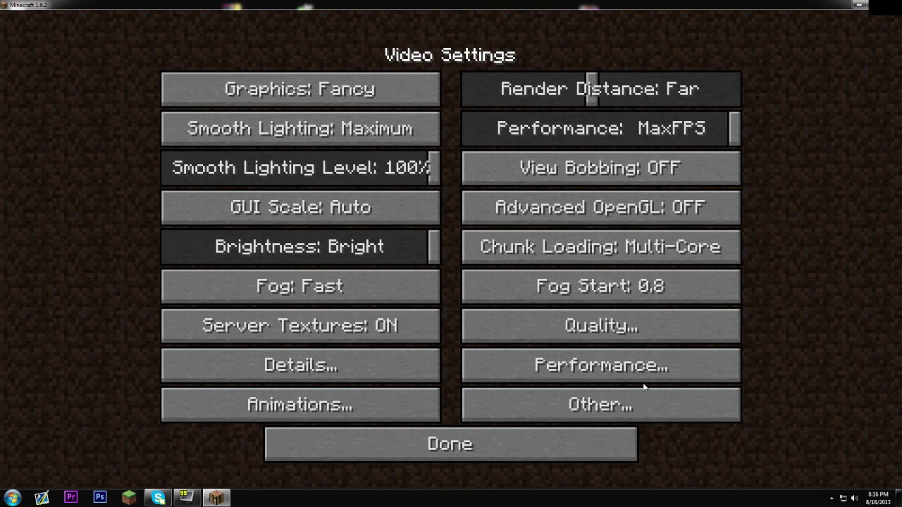
left_click(629, 340)
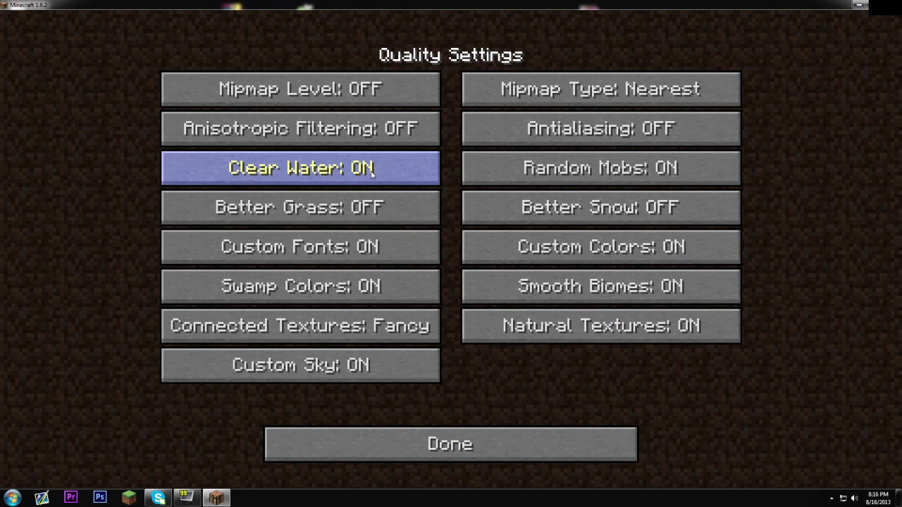
left_click(463, 437)
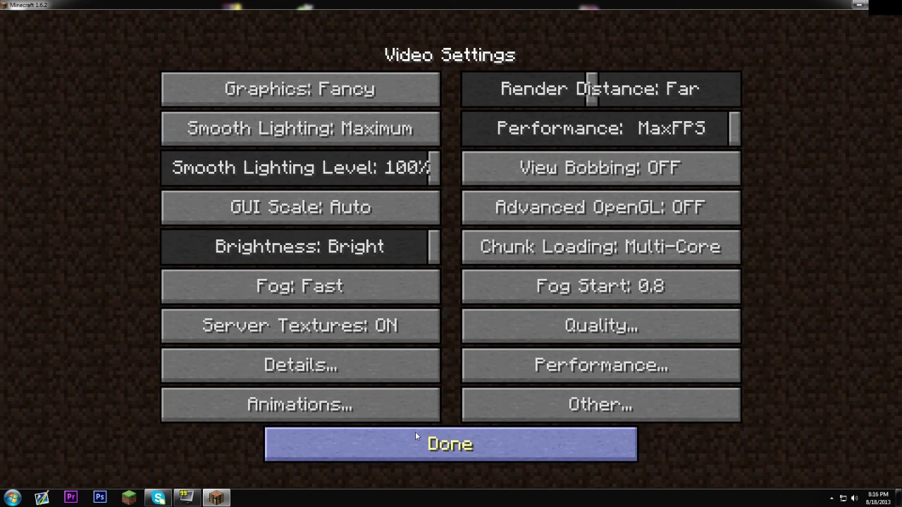
left_click(507, 443)
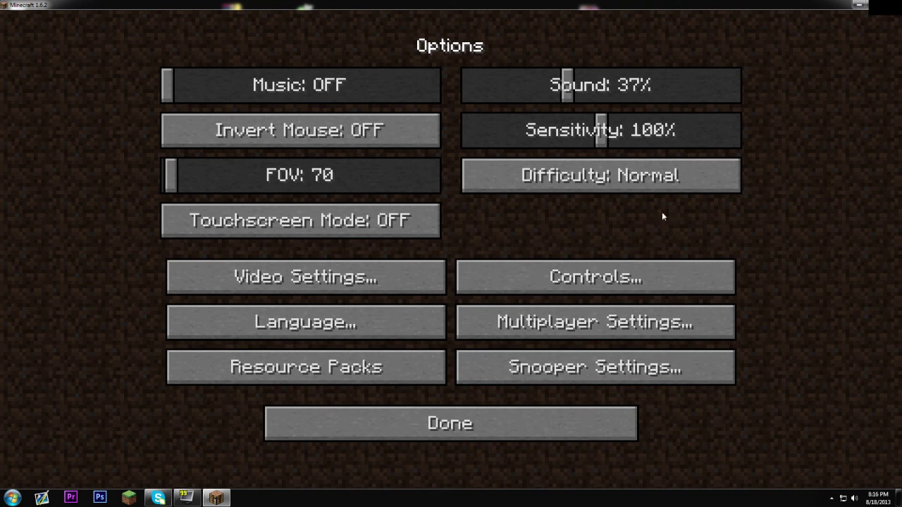
left_click(500, 419)
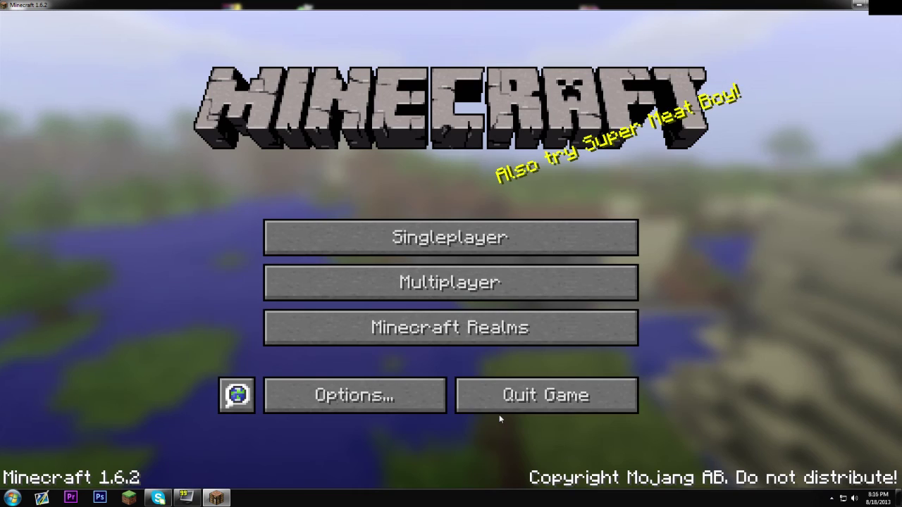
Step: Reopen Video Settings to confirm Render Distance Far and Multi-Core chunk loading, then return to Options
left_click(280, 393)
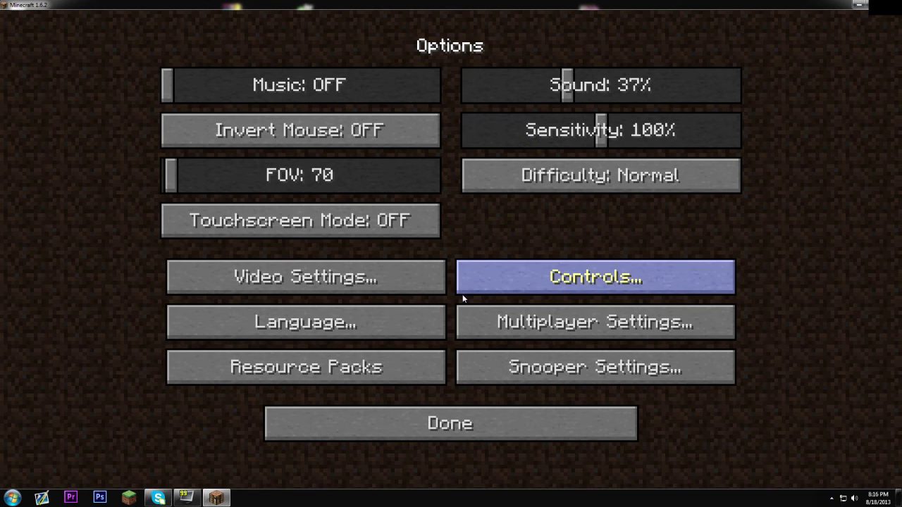
left_click(390, 278)
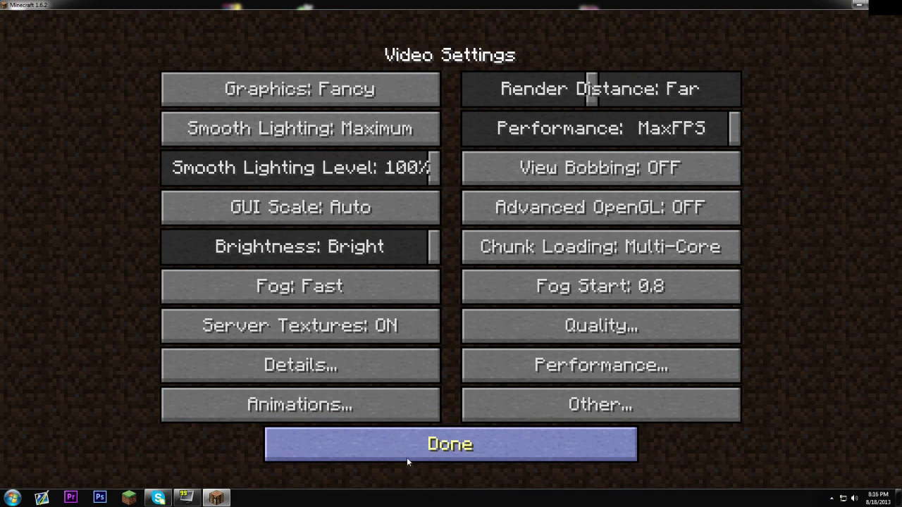
left_click(425, 441)
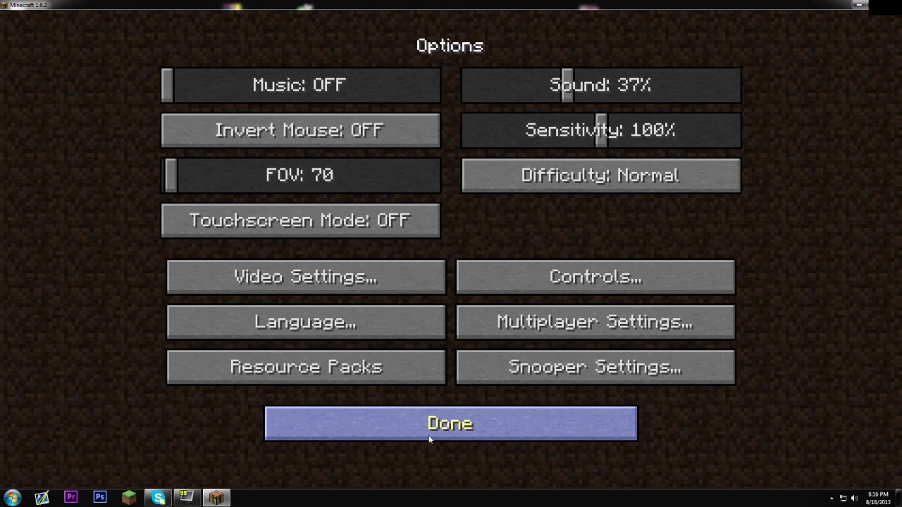